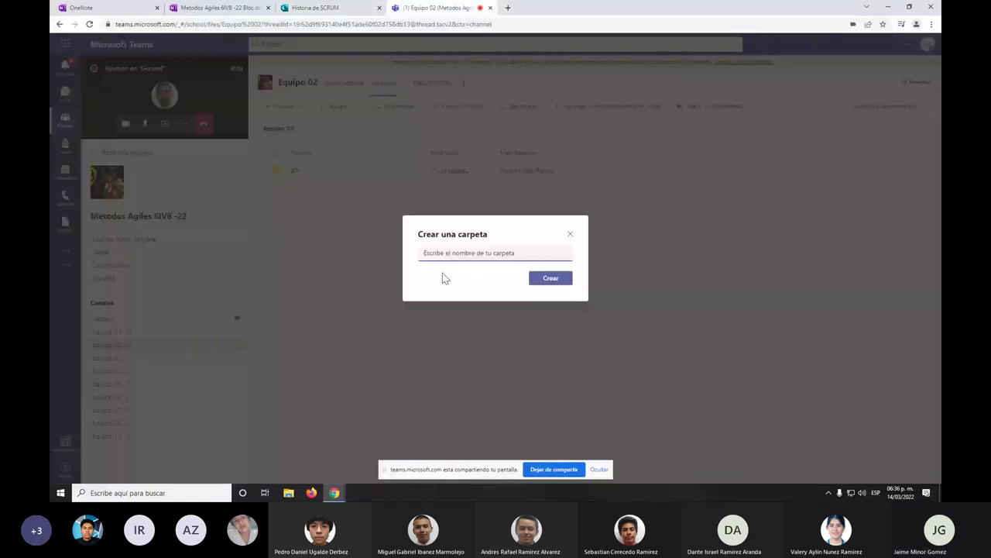
# - Name the new folder SCRUM, create it in the Equipo 02 files, and open it
pyautogui.write('SCRUM')
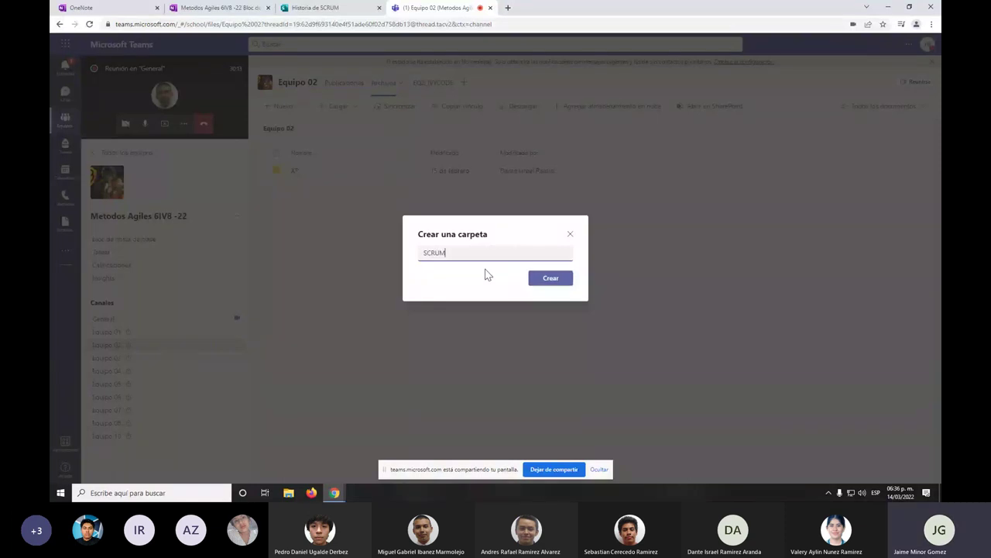
pyautogui.press('Return')
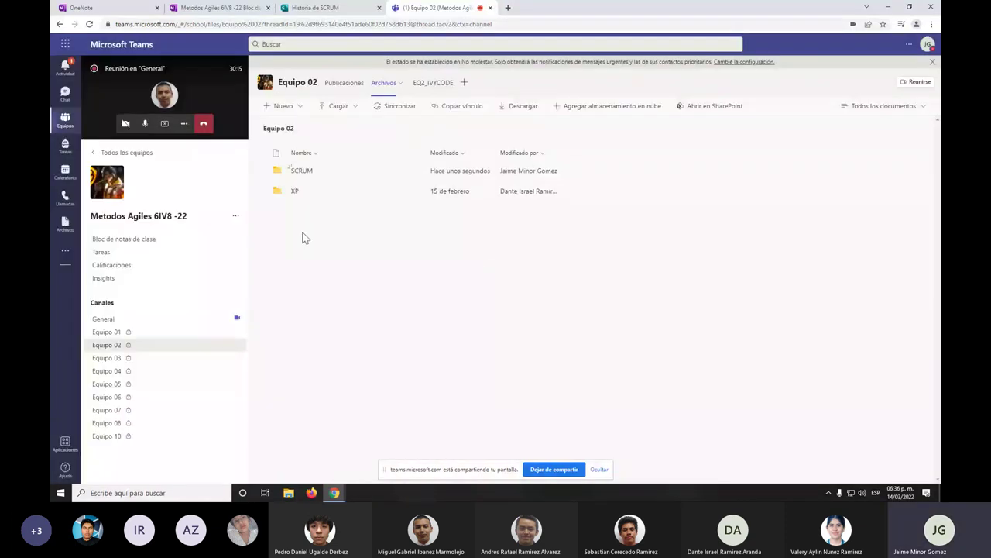
pyautogui.click(302, 170)
# - Create an Excel workbook named Product Backlog in the SCRUM folder and move the floating meeting window clear of the cells
pyautogui.click(296, 109)
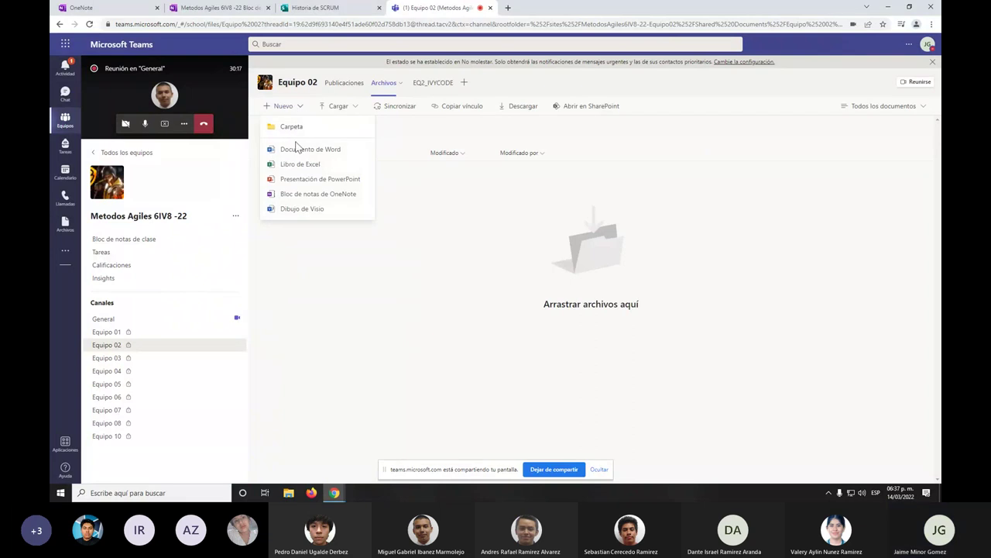
pyautogui.click(300, 166)
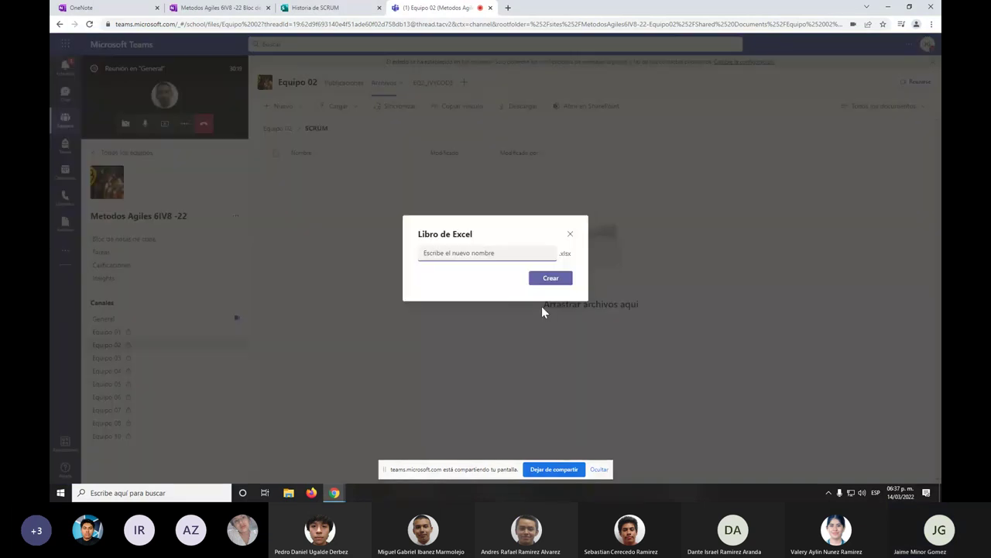
pyautogui.write('Produc')
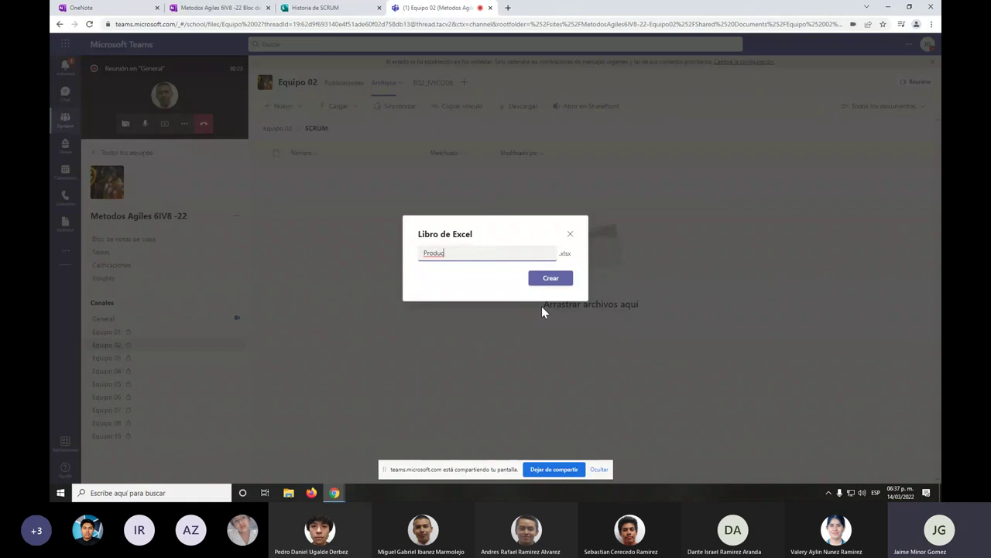
pyautogui.write('t Backl')
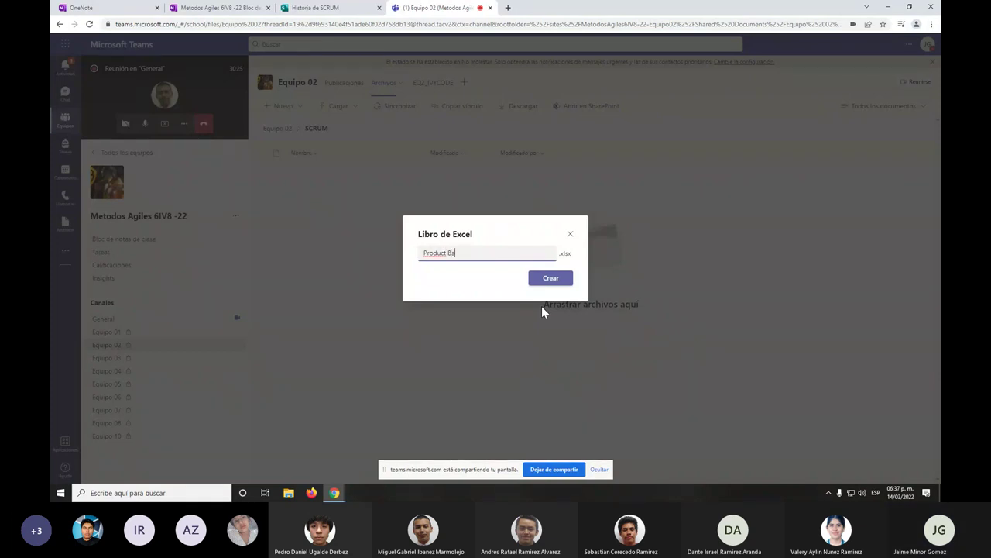
pyautogui.write('og')
pyautogui.press('Return')
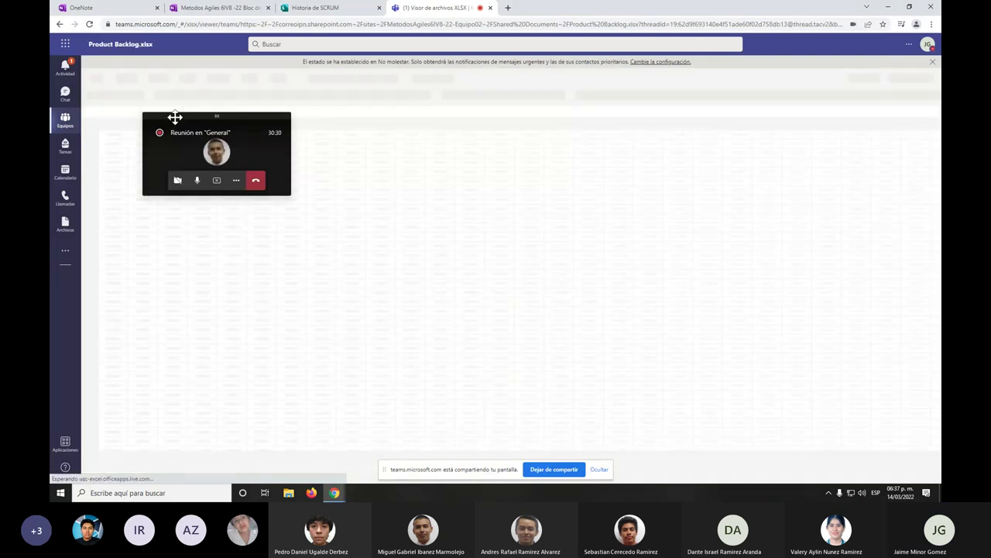
pyautogui.moveTo(175, 115); pyautogui.dragTo(878, 64)
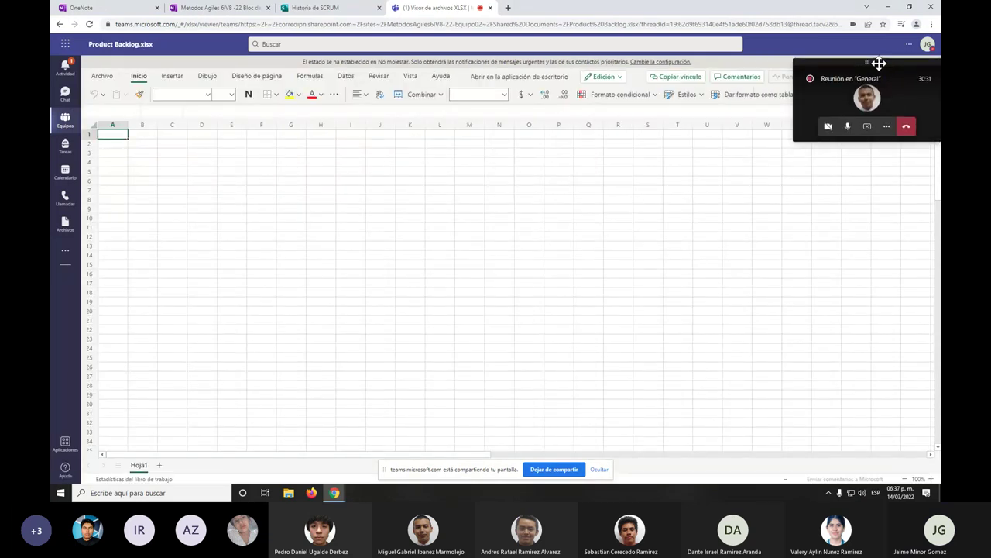
# - Enter the headings Funcionalidad, Modulo and Estimacion in cells E5, F5 and G5
pyautogui.click(219, 173)
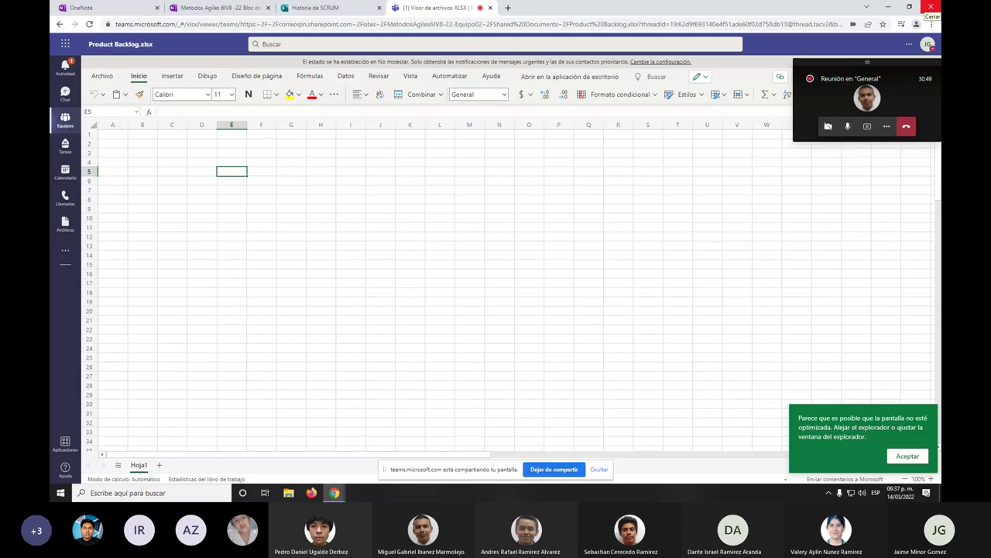
pyautogui.write('Funcionalidad')
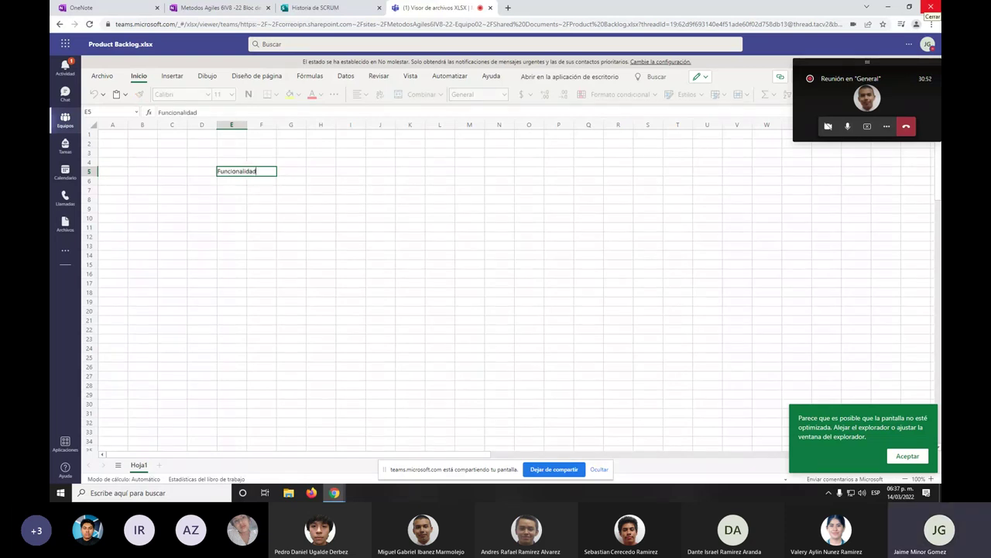
pyautogui.press('Tab')
pyautogui.write('Modulo')
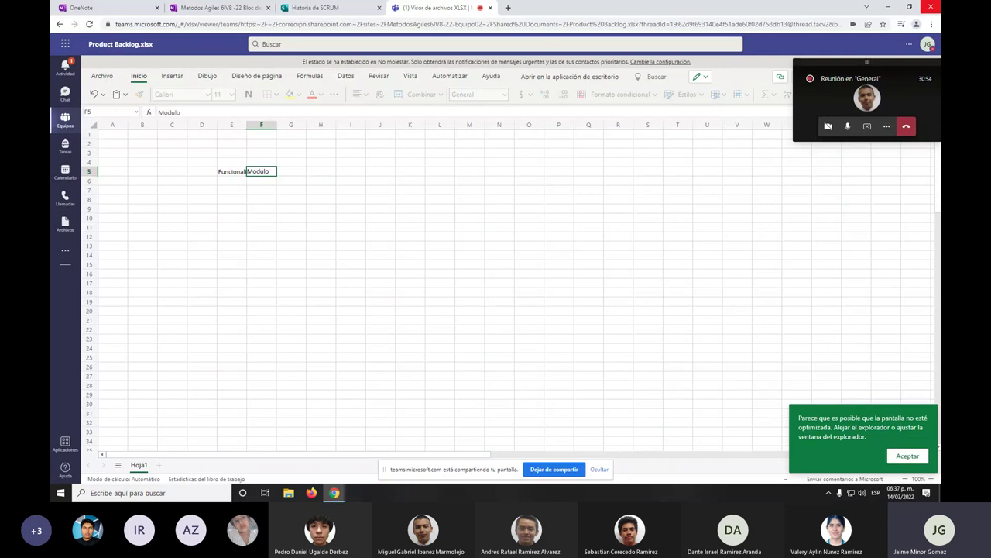
pyautogui.press('Tab')
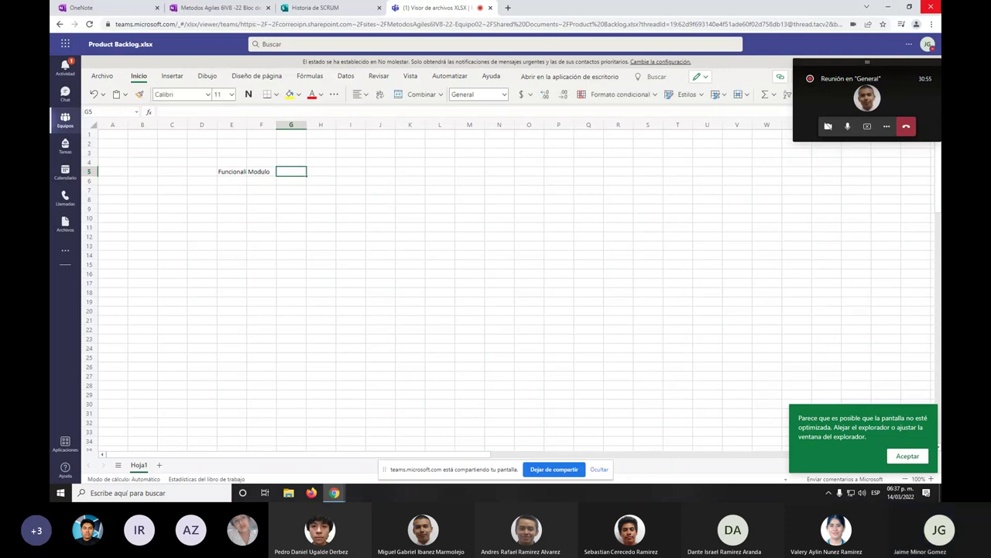
pyautogui.write('Estimacion')
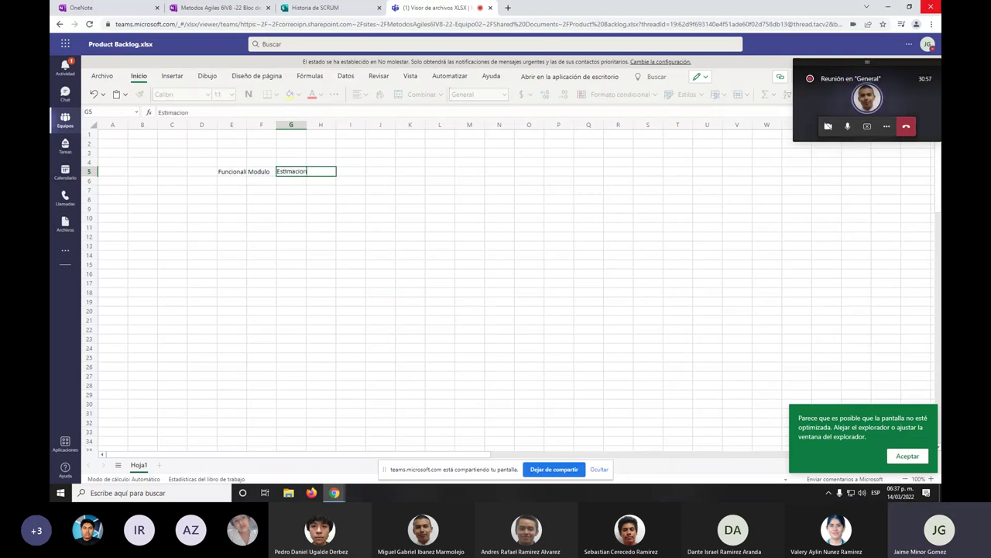
pyautogui.press('Return')
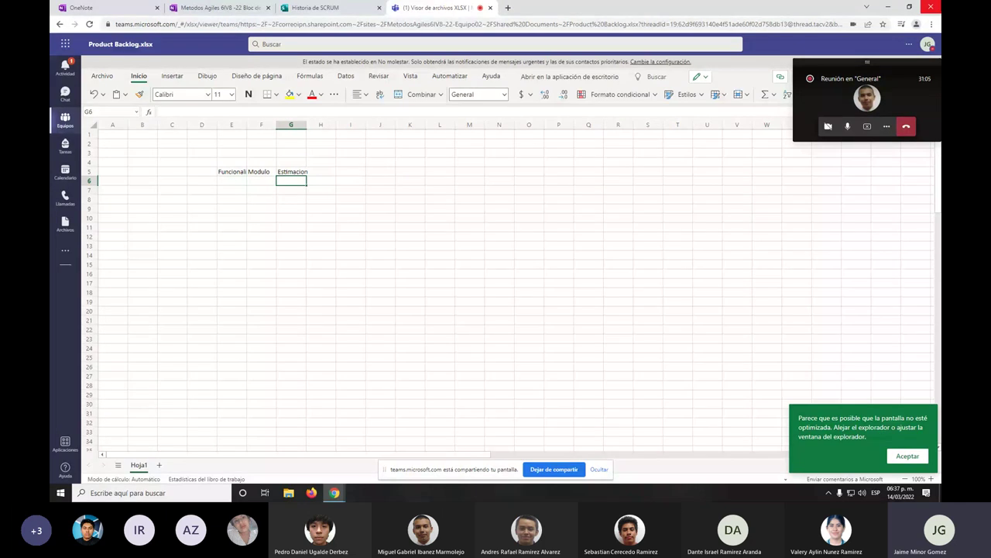
# - Add the heading Historias de Usuario in H5 and widen columns E to H so the headings fit
pyautogui.click(320, 171)
pyautogui.write('Hi')
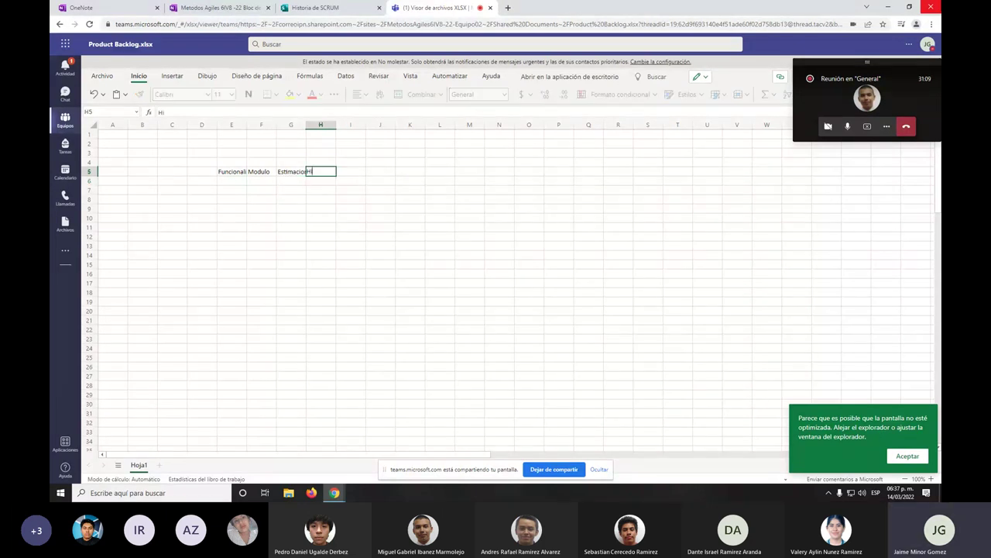
pyautogui.write('storias de Usuario')
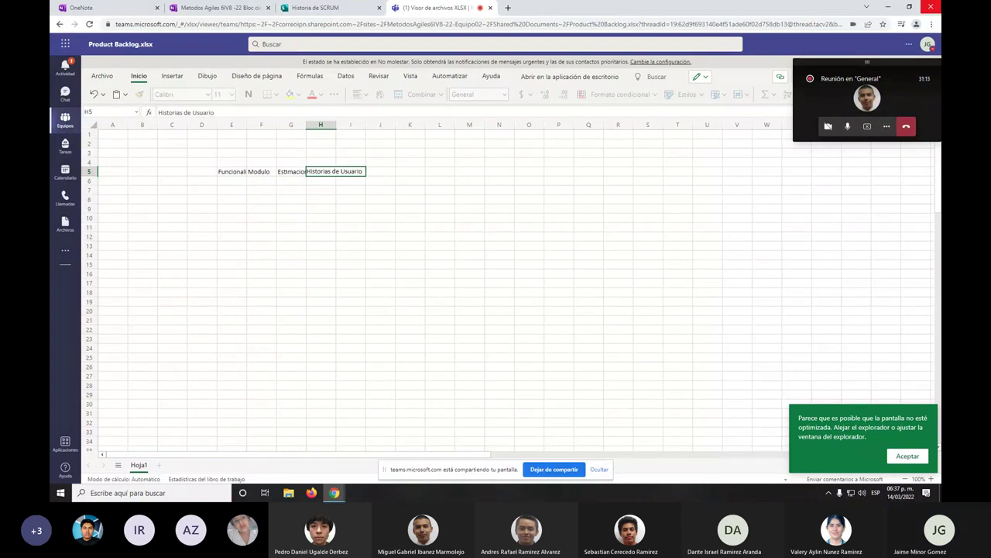
pyautogui.press('Return')
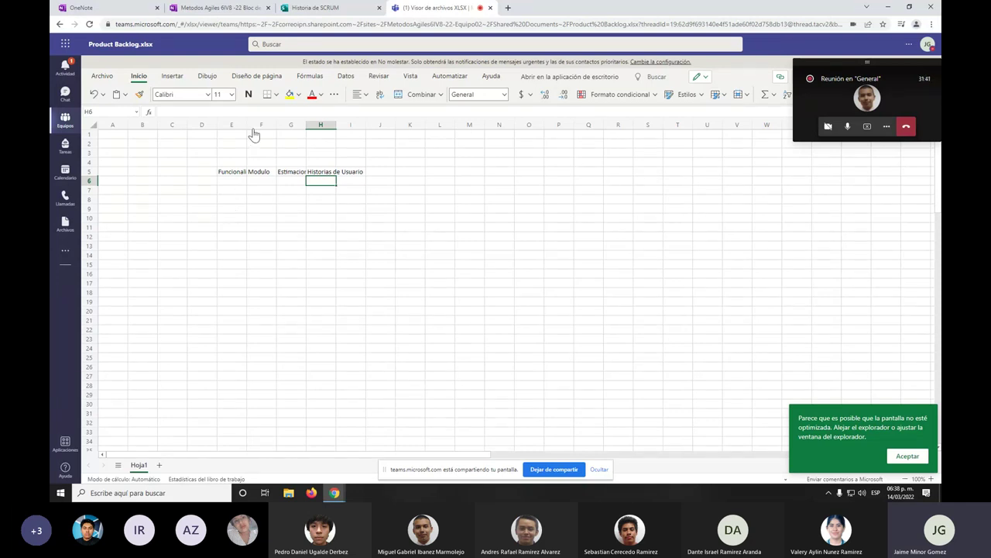
pyautogui.moveTo(246, 126); pyautogui.dragTo(472, 127)
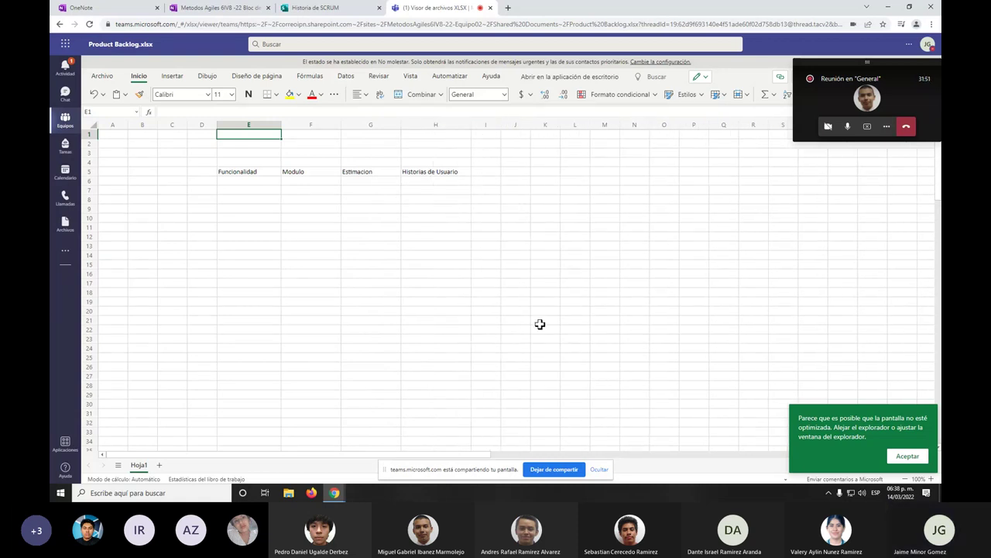
# - Enter the project title Parking de cobro in cell E2 above the headings
pyautogui.click(267, 191)
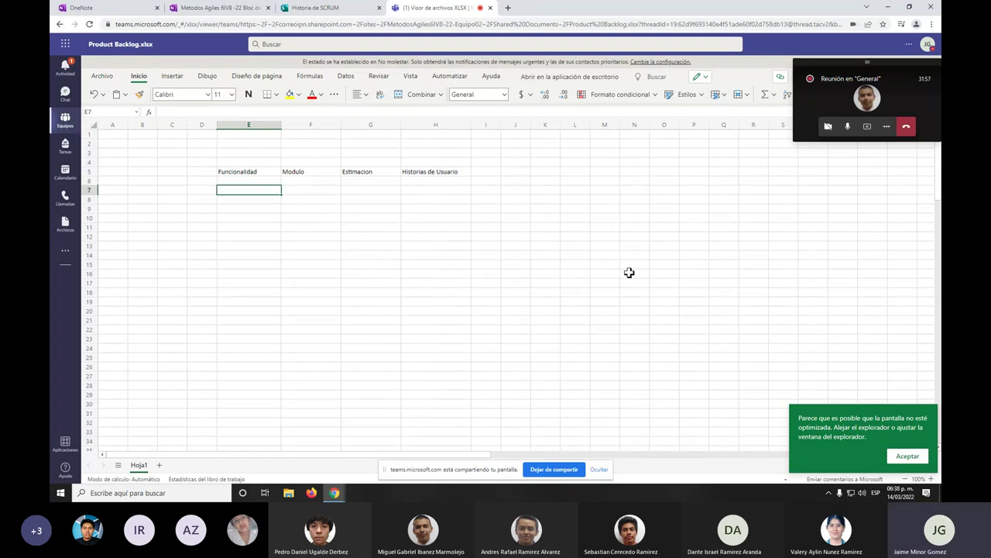
pyautogui.click(224, 144)
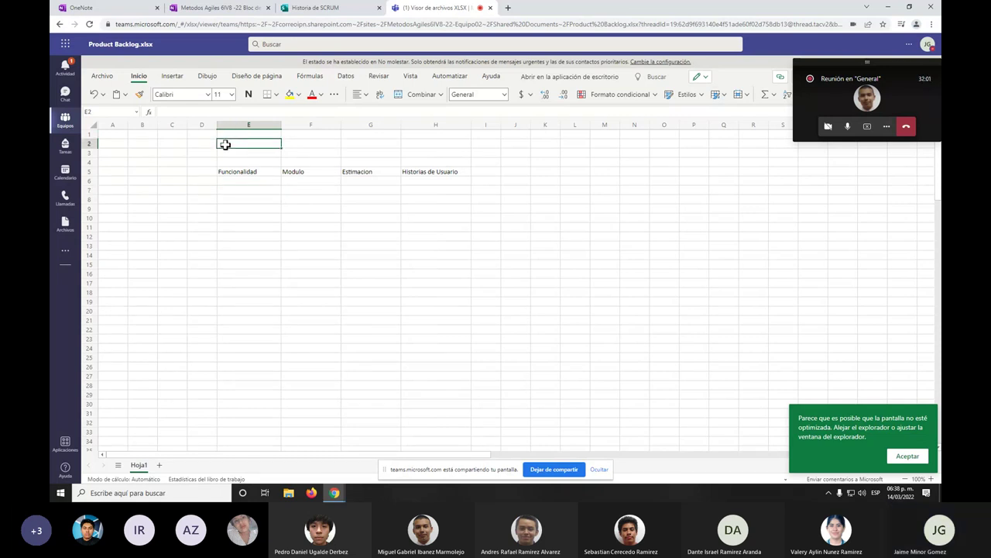
pyautogui.write('Parking de cobro')
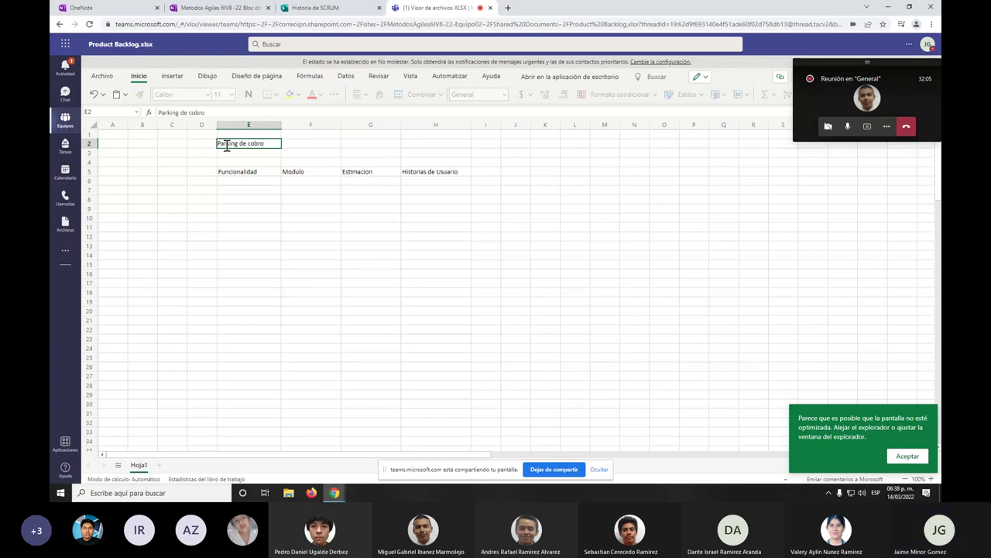
pyautogui.press('Return')
# - Enter Imprimir ticket in E7 as the first entry under Funcionalidad
pyautogui.press('Return')
pyautogui.press('Return')
pyautogui.press('Return')
pyautogui.press('Return')
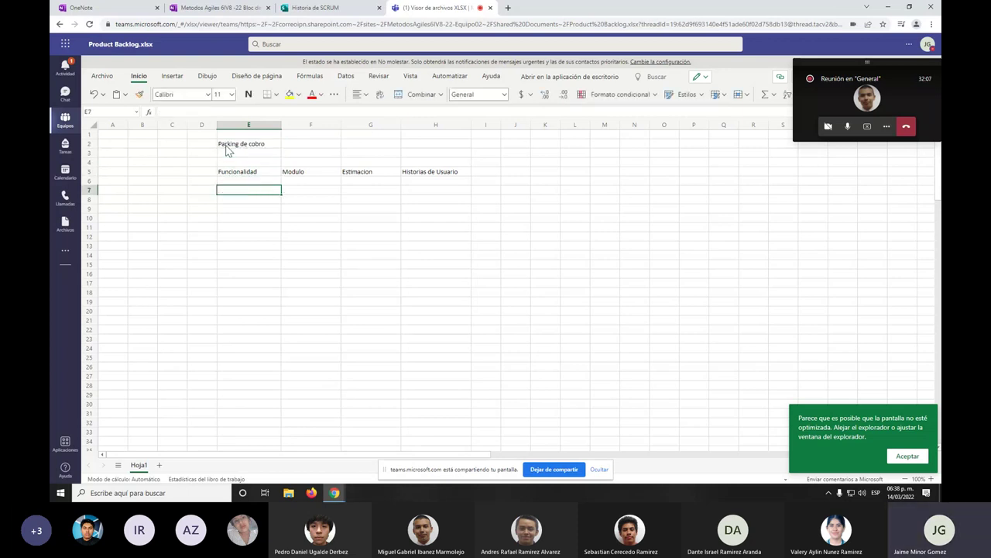
pyautogui.write('Imp')
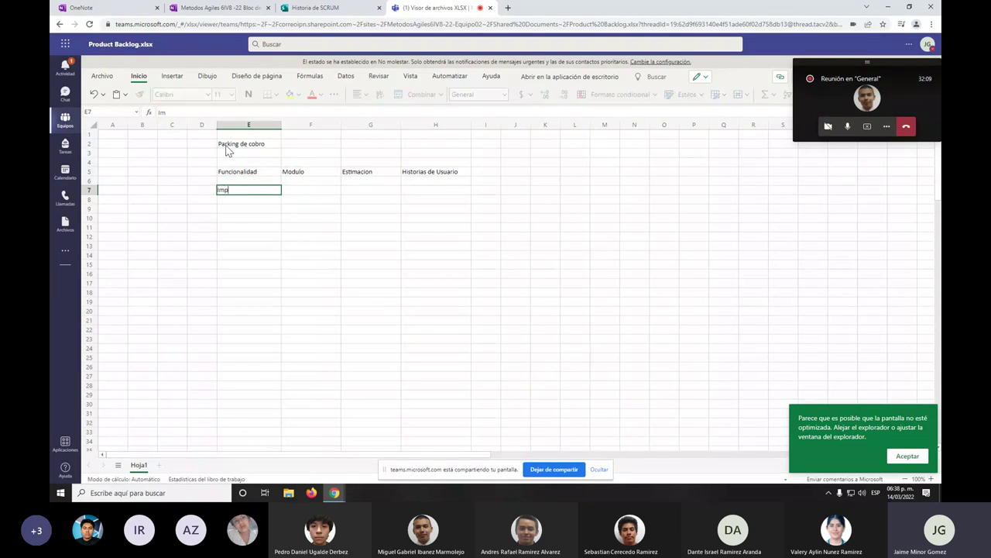
pyautogui.write('rimir ticket')
pyautogui.press('Return')
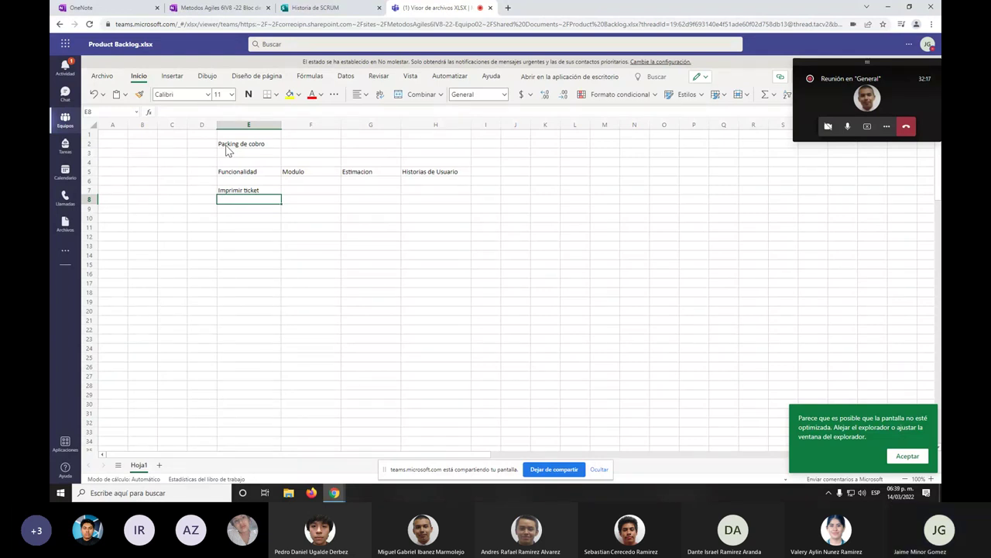
# - Add the functionality Comporbacion del ticket in cell E8
pyautogui.press('Up')
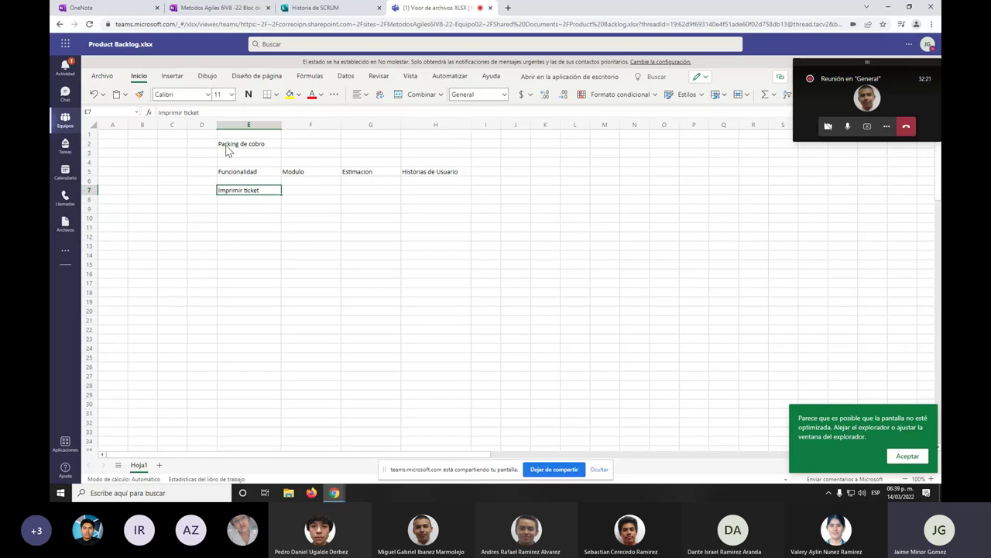
pyautogui.press('Down')
pyautogui.write('Compor')
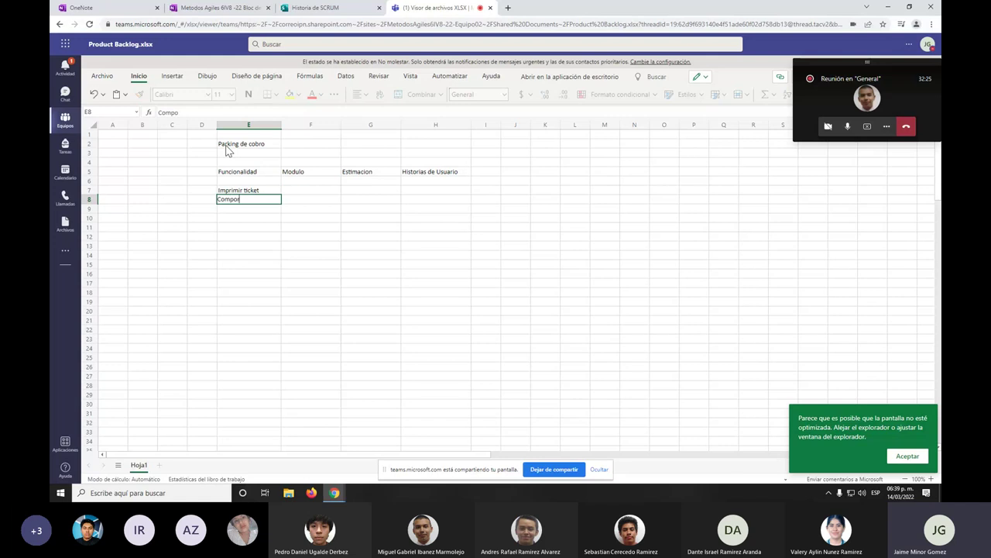
pyautogui.write('bacion del ticket')
pyautogui.press('Return')
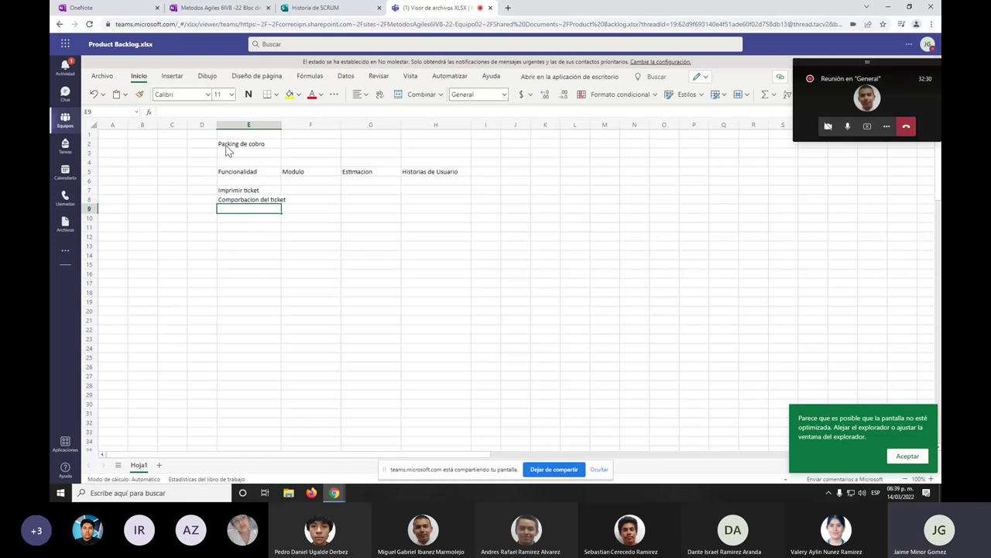
# - Add the functionalities Cobro del ticket in E9 and Levantar pluma in E10
pyautogui.write('Cobro')
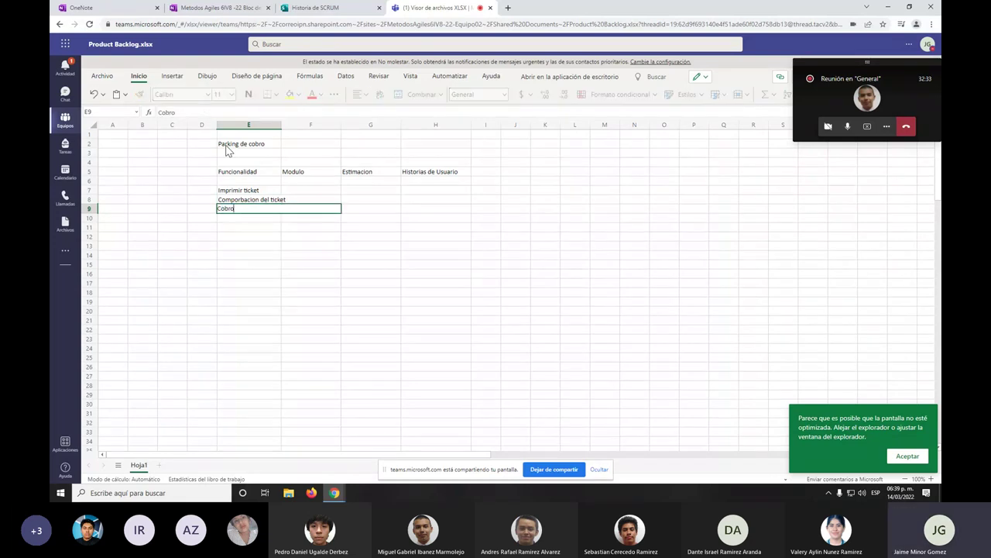
pyautogui.write(' del ticket')
pyautogui.press('Return')
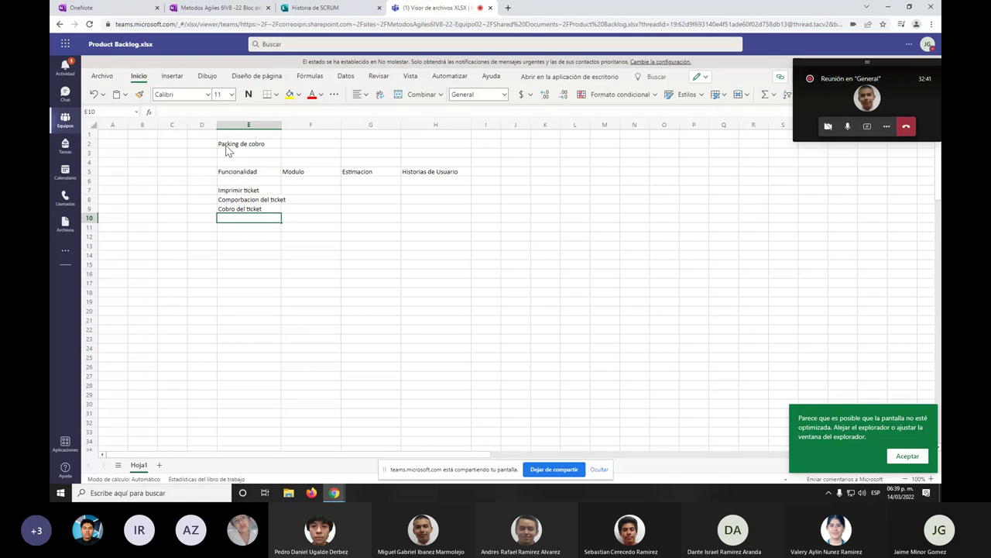
pyautogui.write('Levanta')
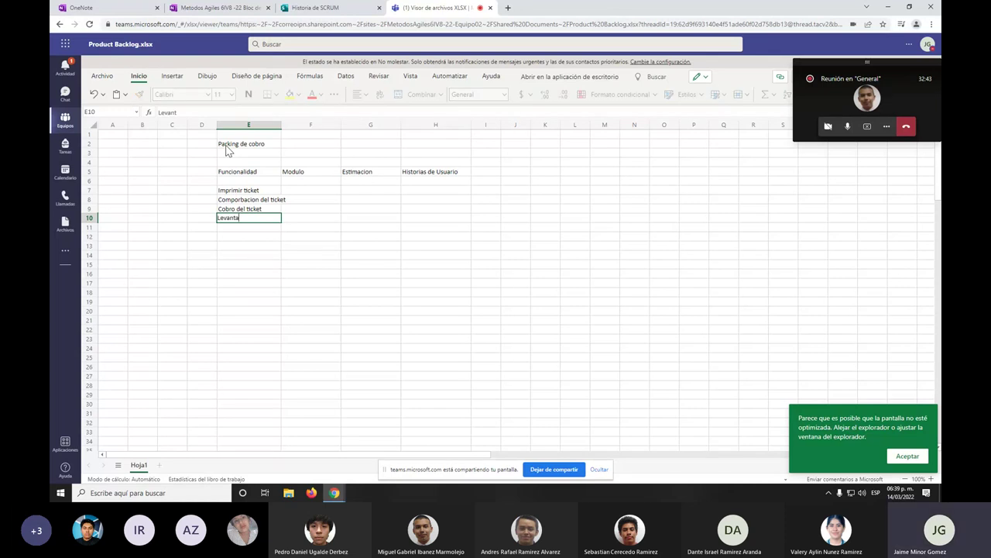
pyautogui.write('r pluma')
pyautogui.press('Return')
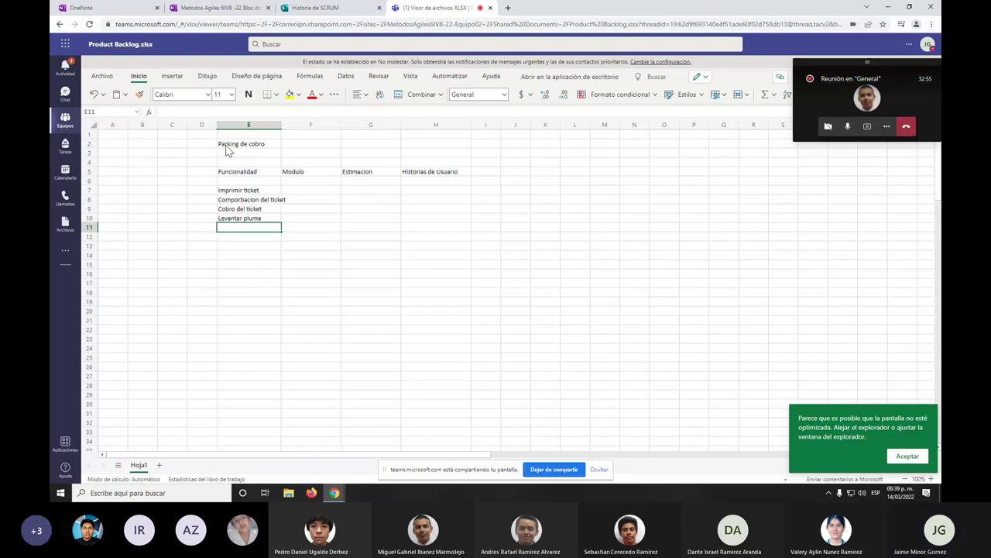
# - Select the Historias de Usuario cell in the Imprimir ticket row, H7
pyautogui.press('Up')
pyautogui.press('Up')
pyautogui.press('Up')
pyautogui.press('Up')
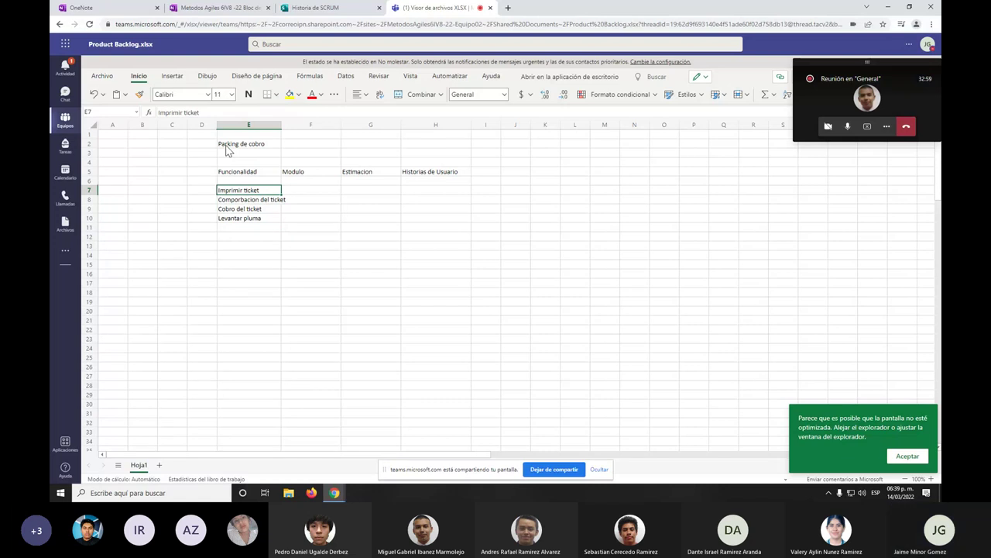
pyautogui.press('Right')
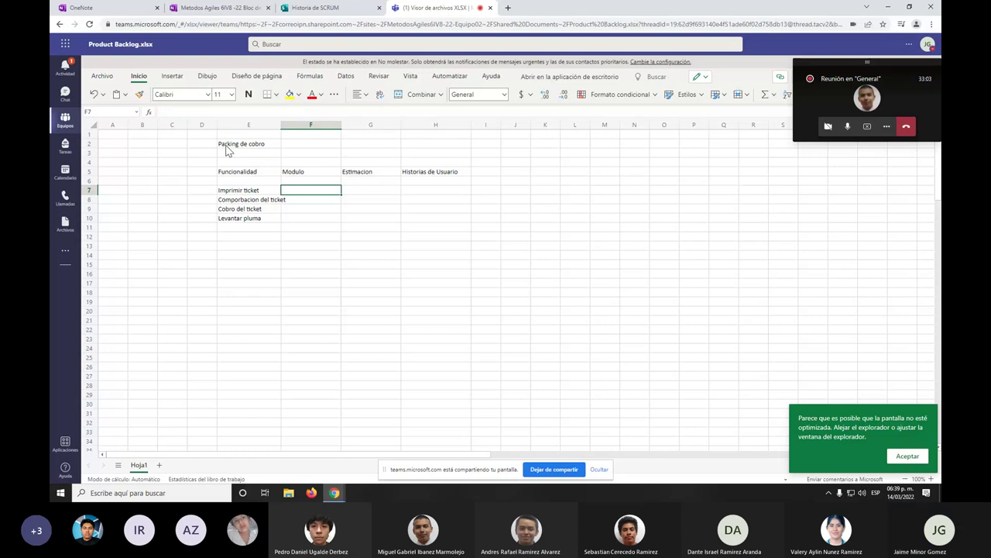
pyautogui.press('Right')
pyautogui.press('Right')
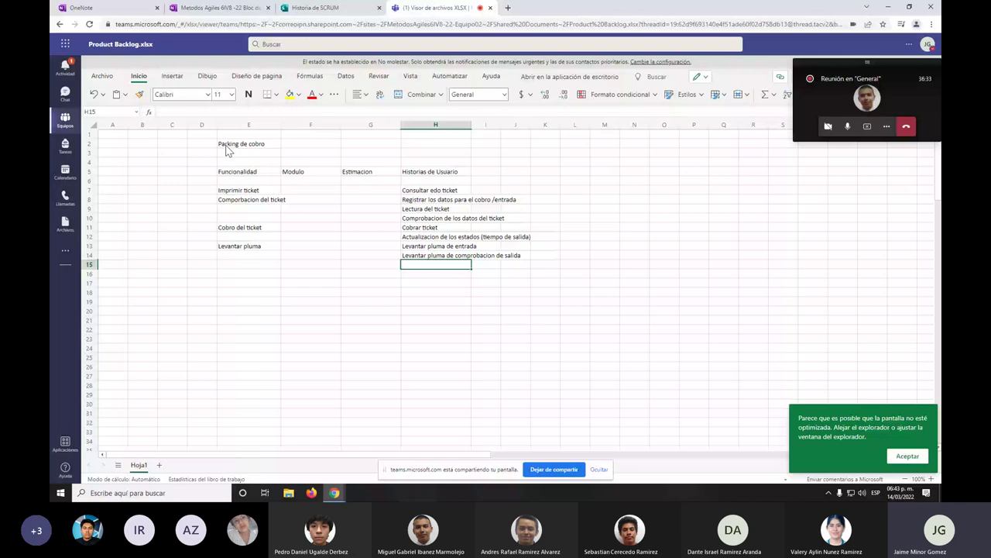
# - Highlight the Estimacion cells G6 to G14 beside the user stories
pyautogui.moveTo(370, 181); pyautogui.dragTo(369, 254)
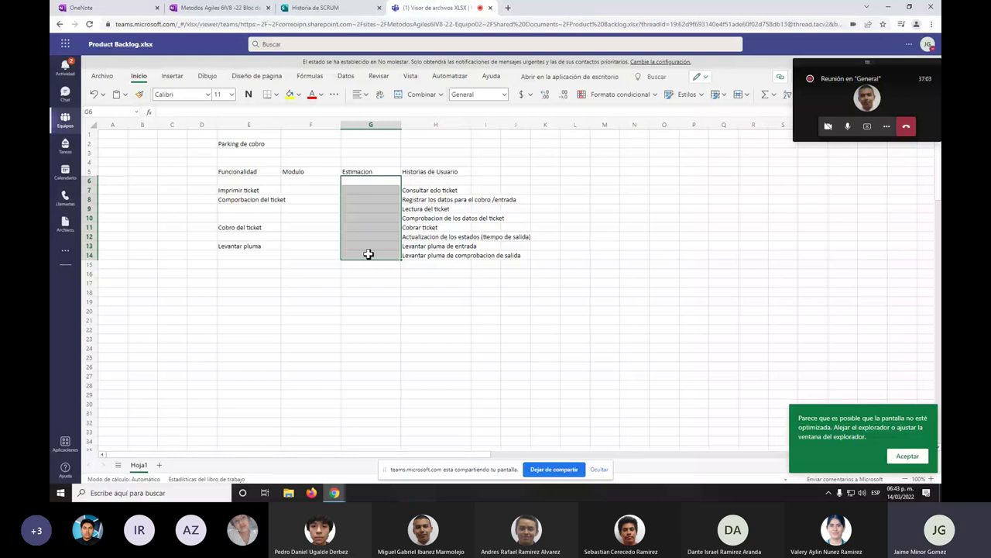
# - Return to the meeting view, open its chat, and expand the latest message to read it in full
pyautogui.click(867, 99)
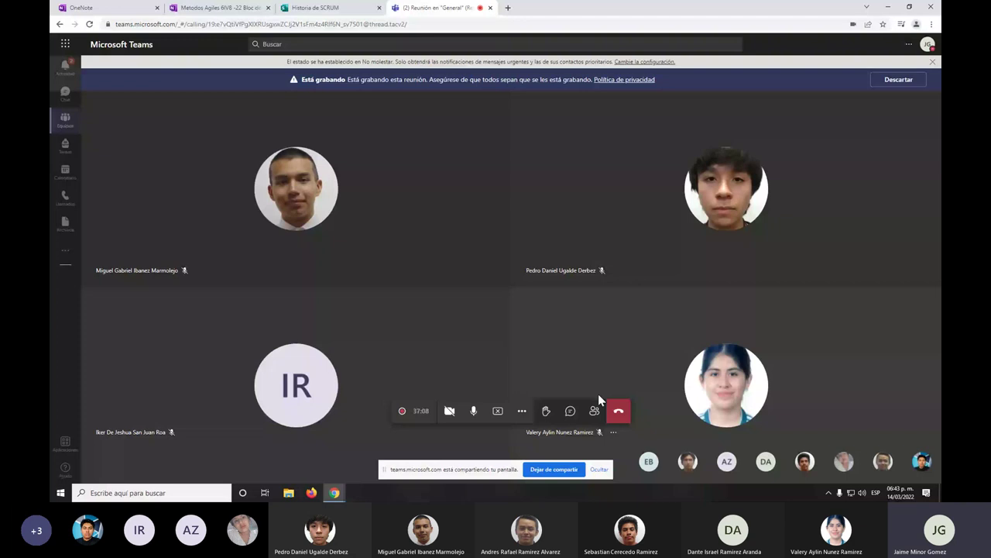
pyautogui.click(570, 411)
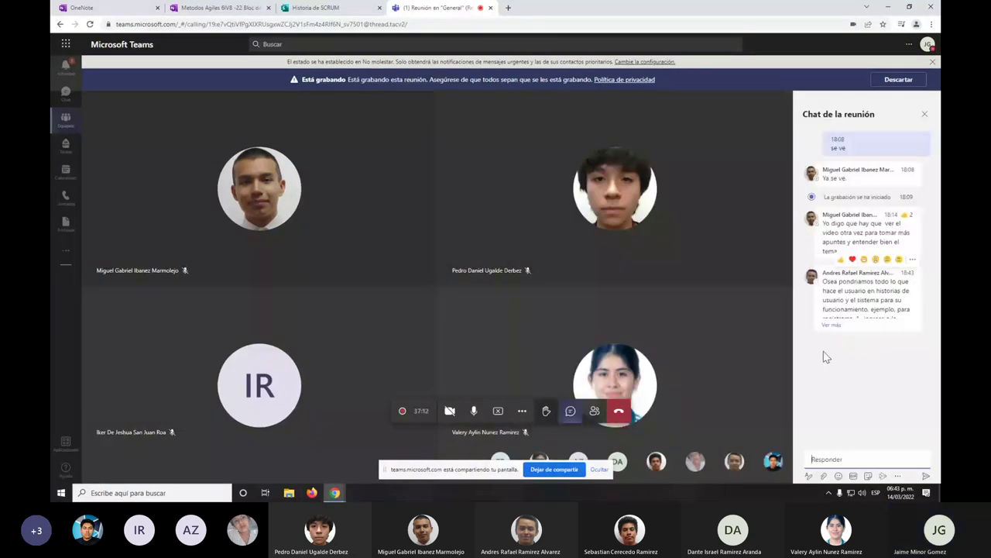
pyautogui.click(831, 325)
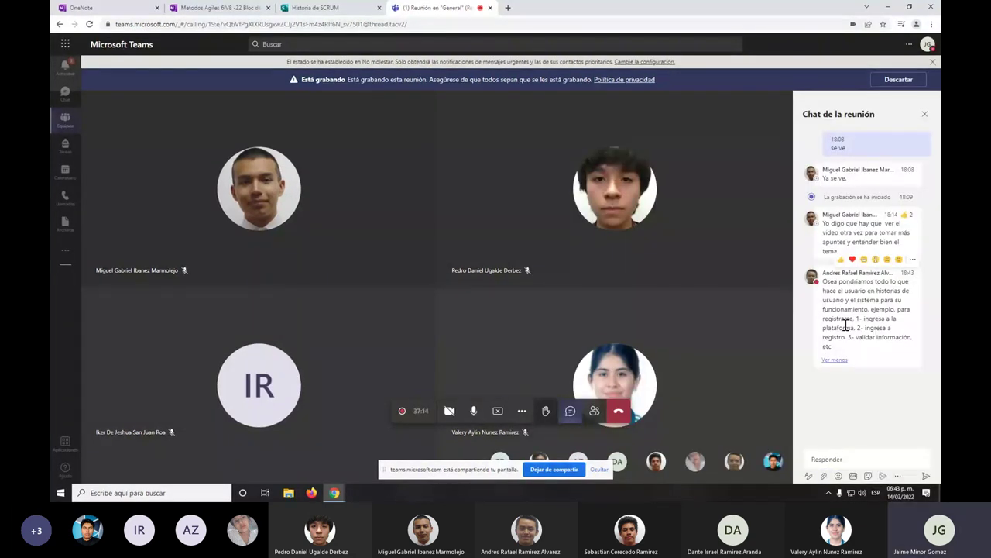